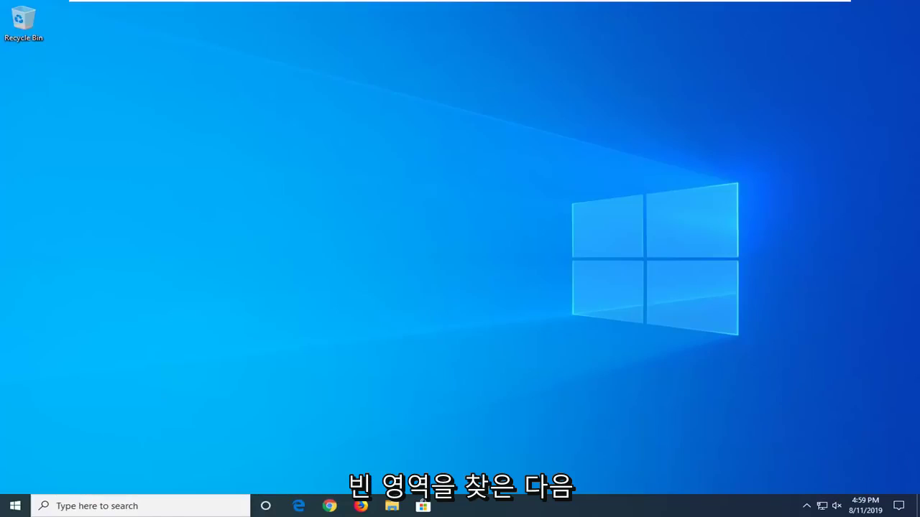
- Open Task Manager, show its list of services and launch the full Services console from it
{"action": "right_click", "coordinate": [654, 507]}
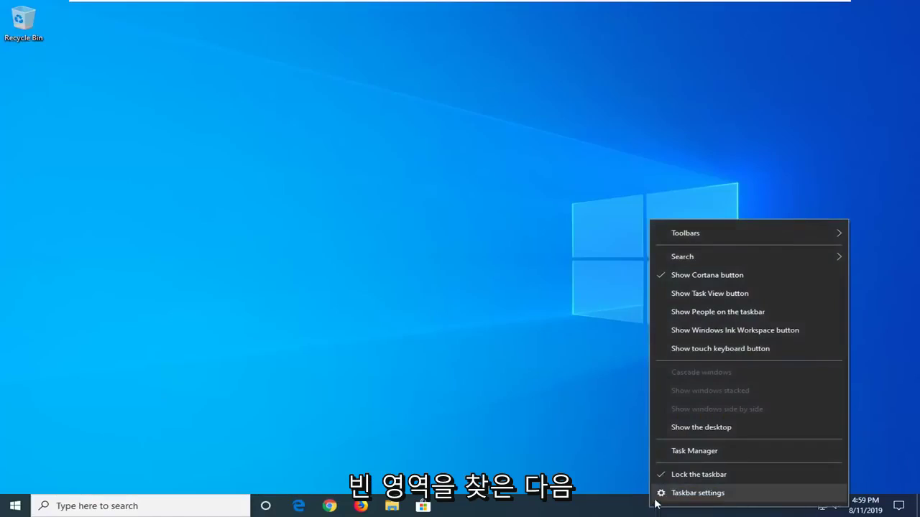
{"action": "left_click", "coordinate": [682, 448]}
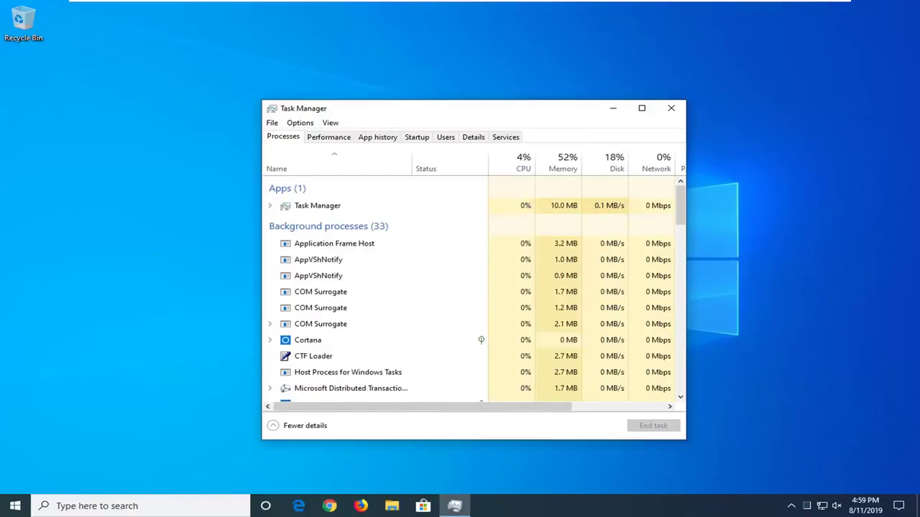
{"action": "left_click", "coordinate": [505, 138]}
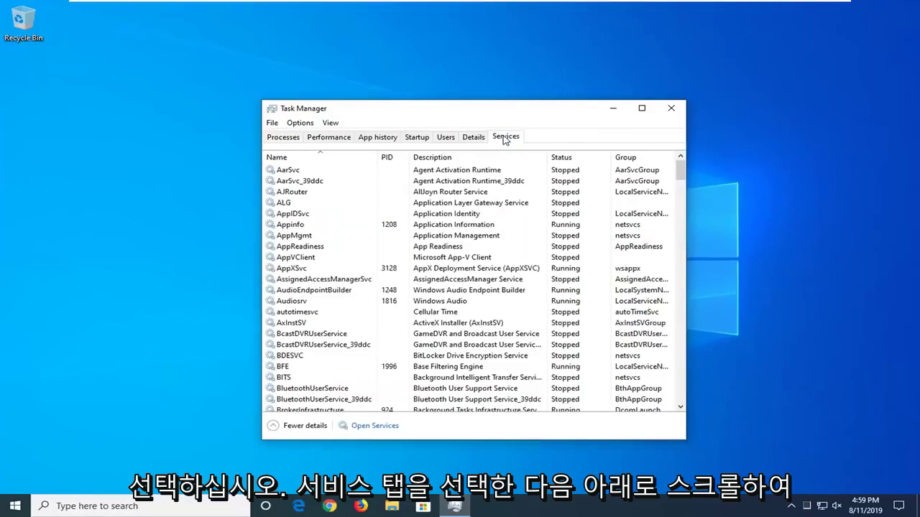
{"action": "left_click", "coordinate": [374, 427]}
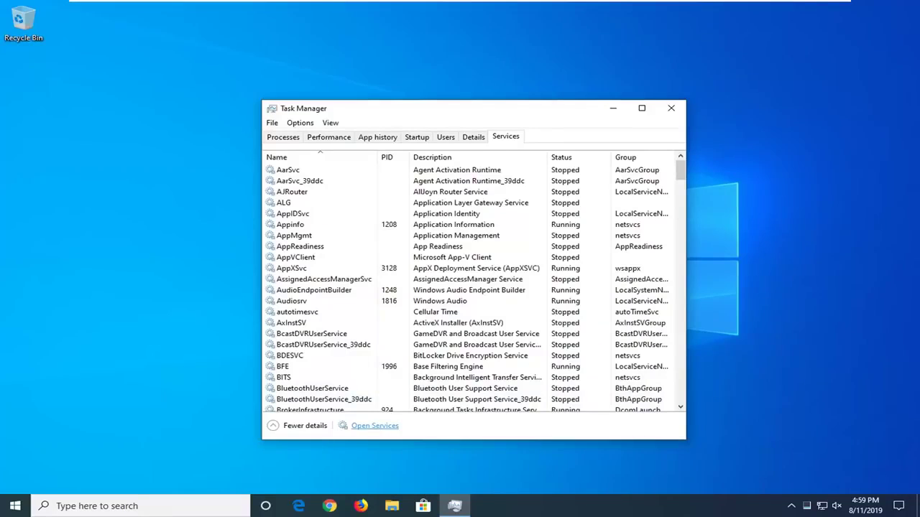
{"action": "left_click", "coordinate": [386, 425]}
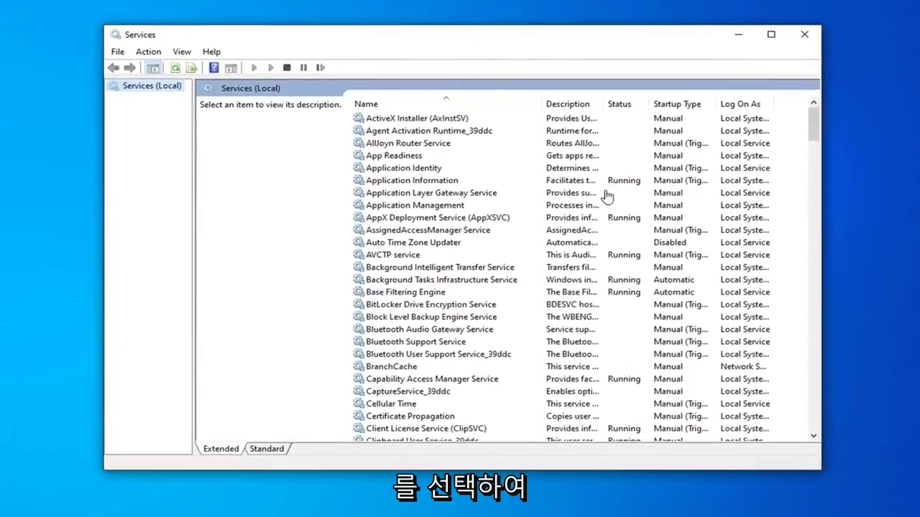
- Find the Windows Search service in the list and open its properties
{"action": "scroll", "coordinate": [431, 338], "scroll_direction": "down", "scroll_amount": 20}
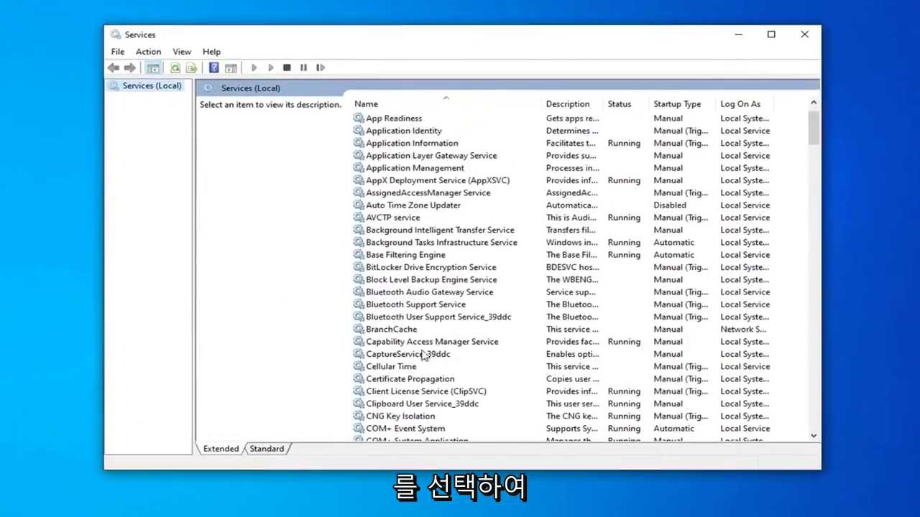
{"action": "scroll", "coordinate": [442, 322], "scroll_direction": "down", "scroll_amount": 20}
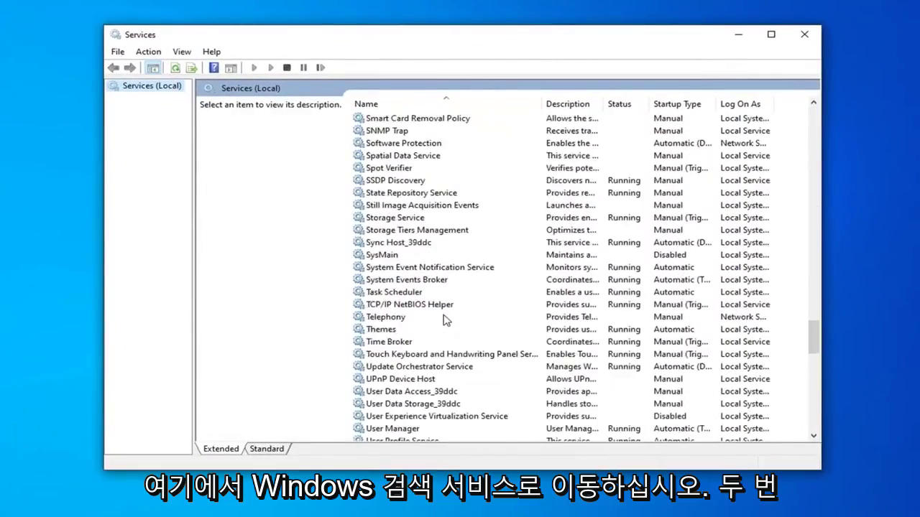
{"action": "scroll", "coordinate": [438, 333], "scroll_direction": "down", "scroll_amount": 5}
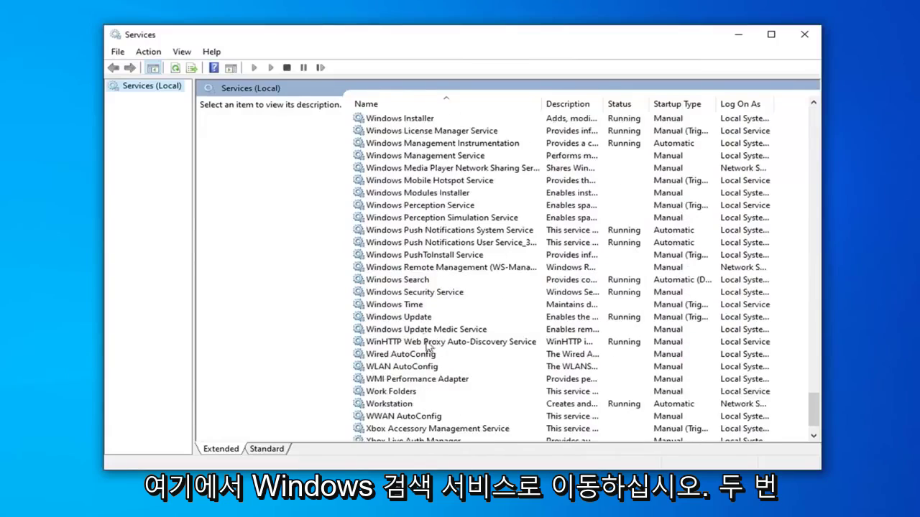
{"action": "left_click", "coordinate": [411, 282]}
{"action": "double_click", "coordinate": [411, 282]}
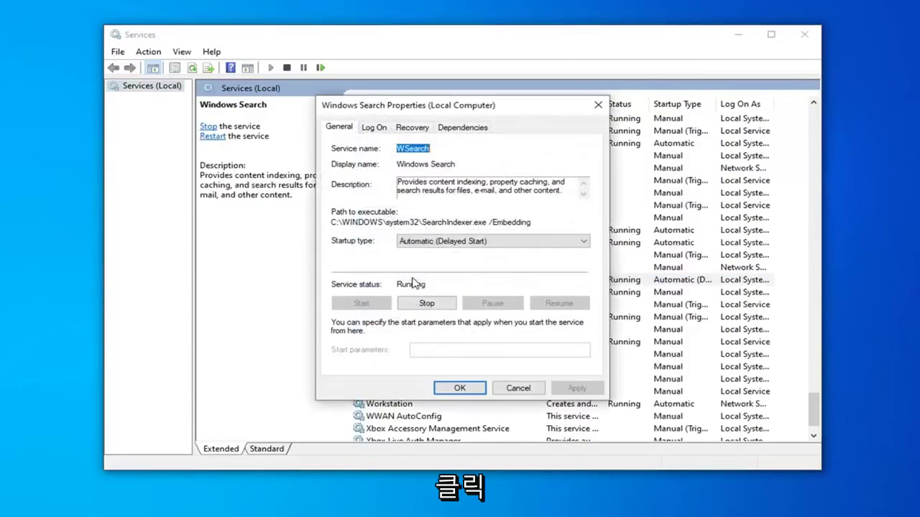
- Apply the Automatic (Delayed Start) startup type to the Windows Search service, then close its properties and Task Manager
{"action": "left_click", "coordinate": [450, 241]}
{"action": "left_click", "coordinate": [442, 261]}
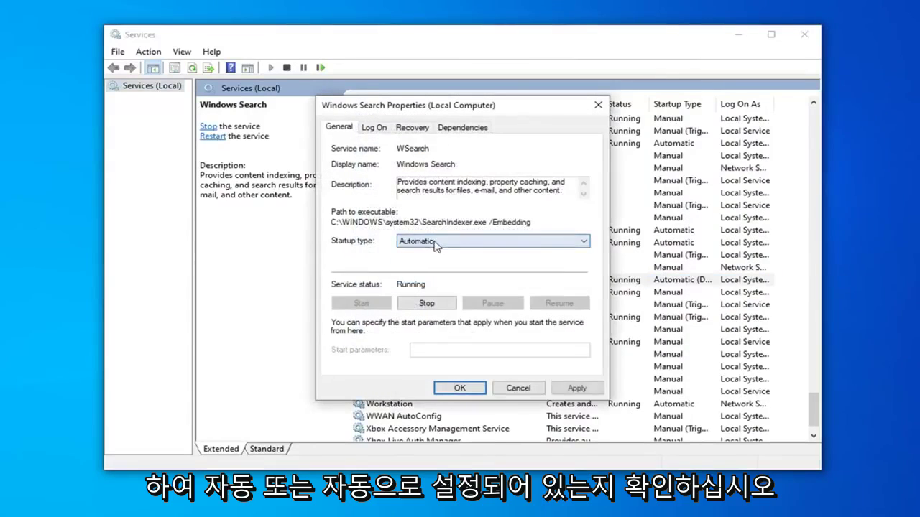
{"action": "left_click", "coordinate": [439, 241]}
{"action": "left_click", "coordinate": [430, 254]}
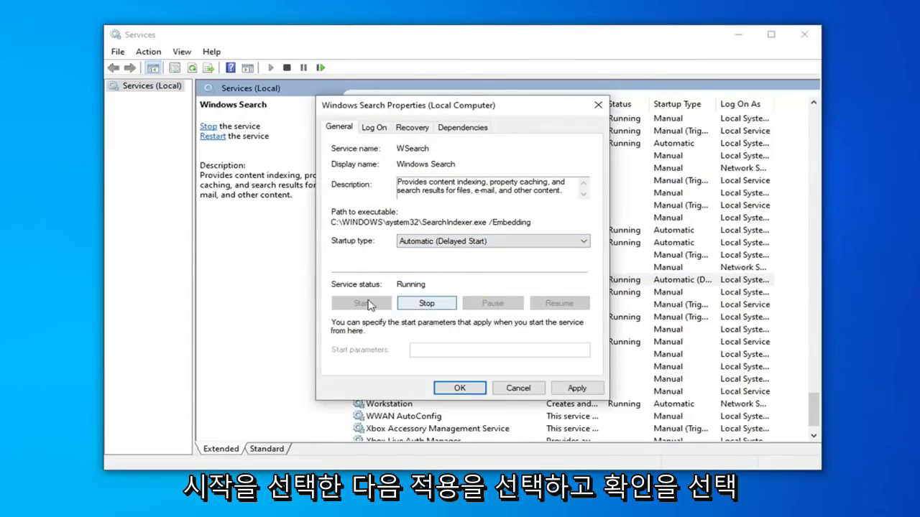
{"action": "left_click", "coordinate": [577, 389]}
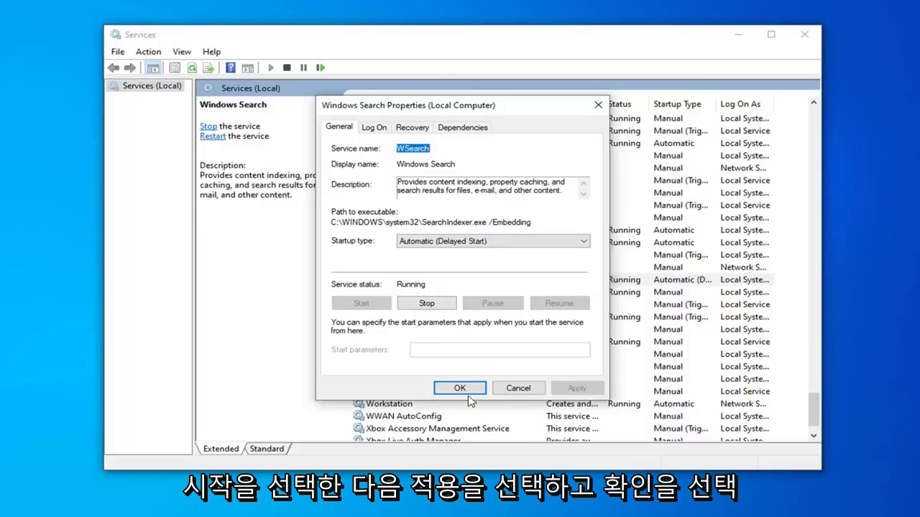
{"action": "left_click", "coordinate": [460, 389]}
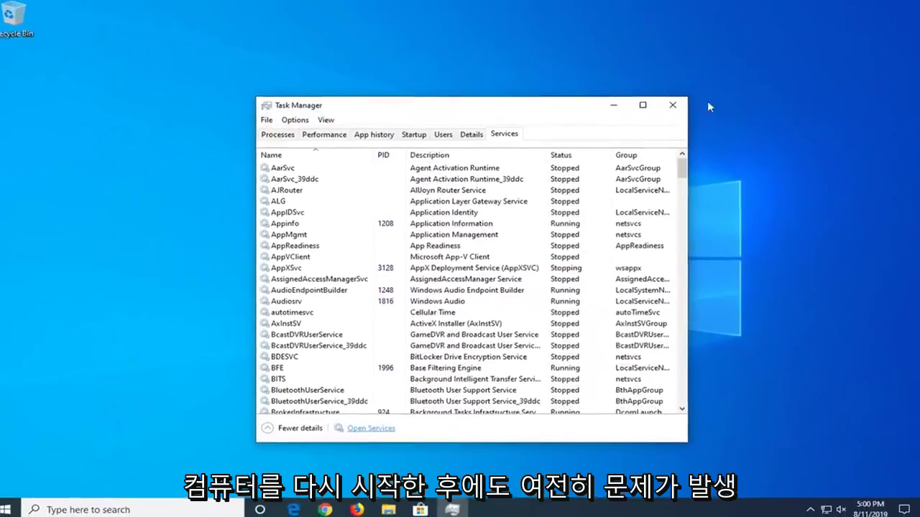
{"action": "left_click", "coordinate": [671, 105]}
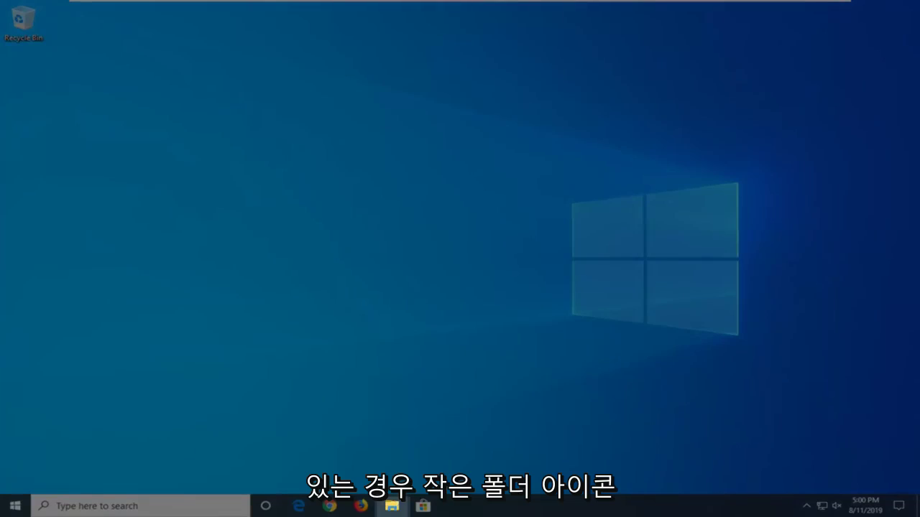
- Open File Explorer and go to Control Panel by entering "Control" as the address
{"action": "left_click", "coordinate": [392, 506]}
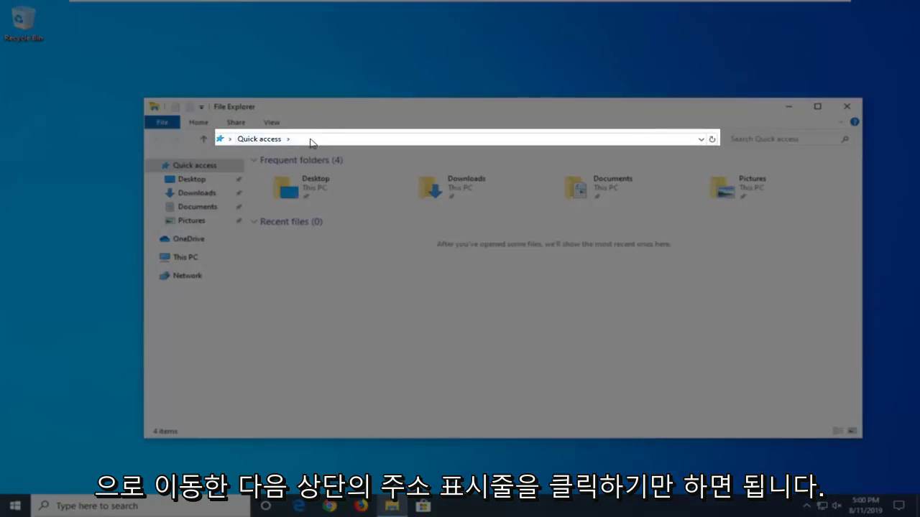
{"action": "left_click", "coordinate": [269, 140]}
{"action": "key", "text": "BackSpace"}
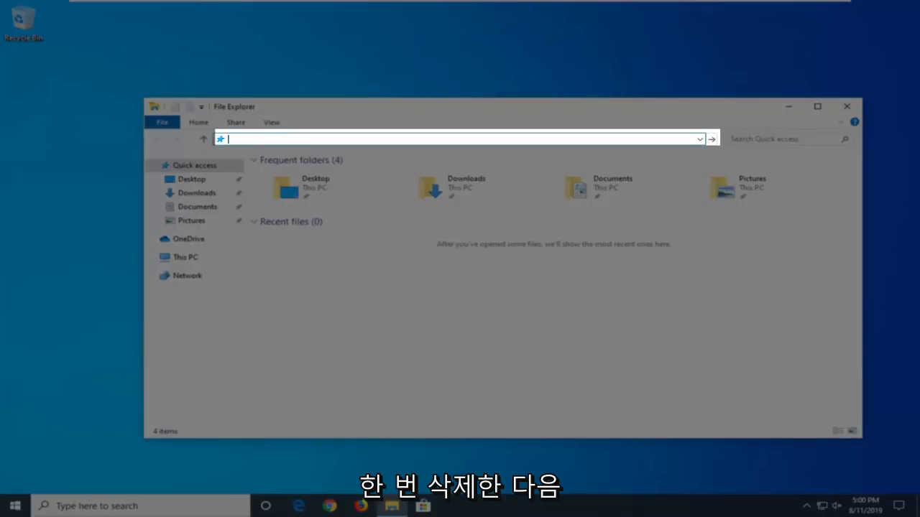
{"action": "type", "text": "Com"}
{"action": "type", "text": "trol"}
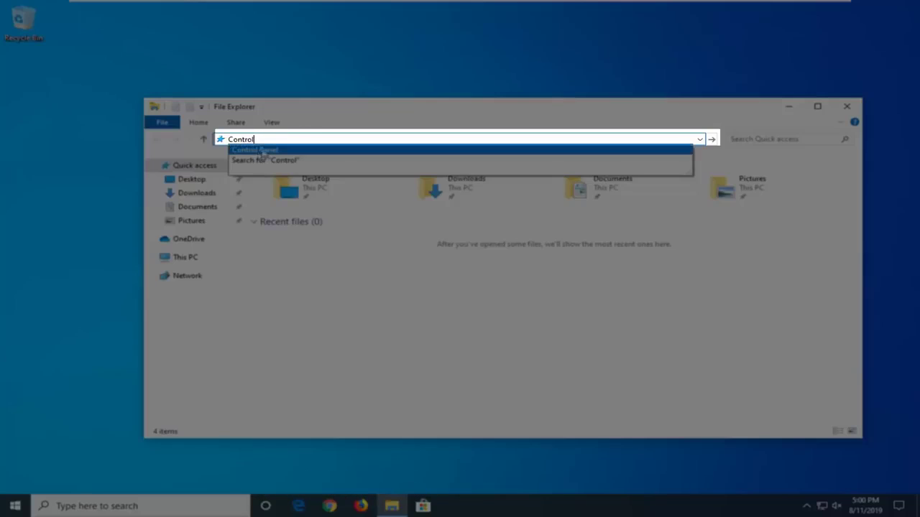
{"action": "left_click", "coordinate": [257, 157]}
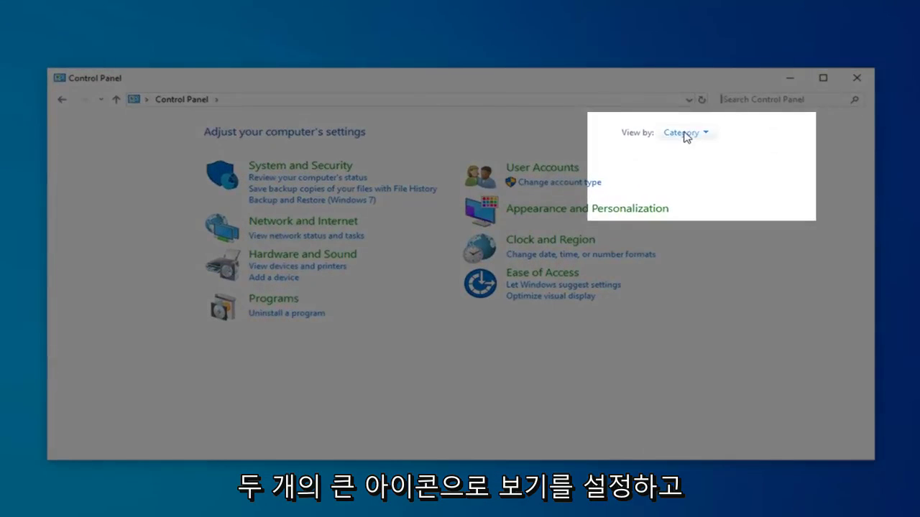
- Show the Control Panel items as large icons and open Indexing Options
{"action": "left_click", "coordinate": [684, 133]}
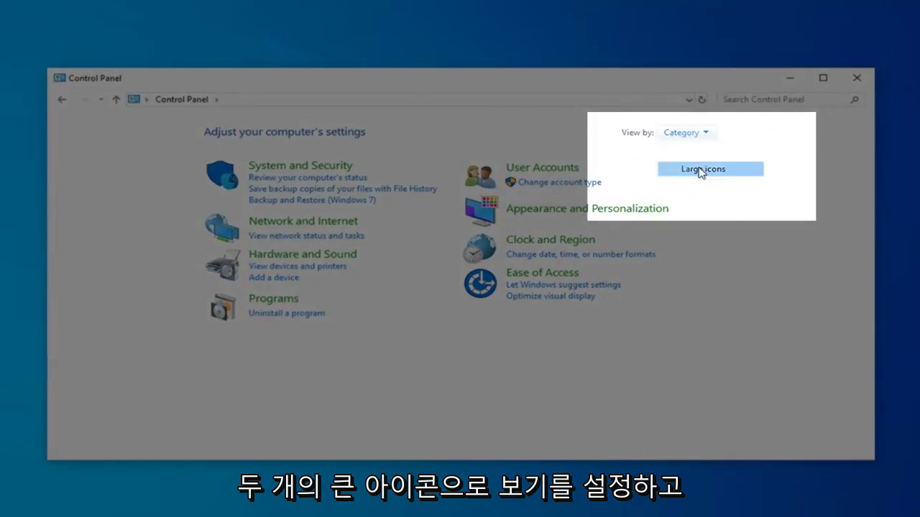
{"action": "left_click", "coordinate": [701, 169]}
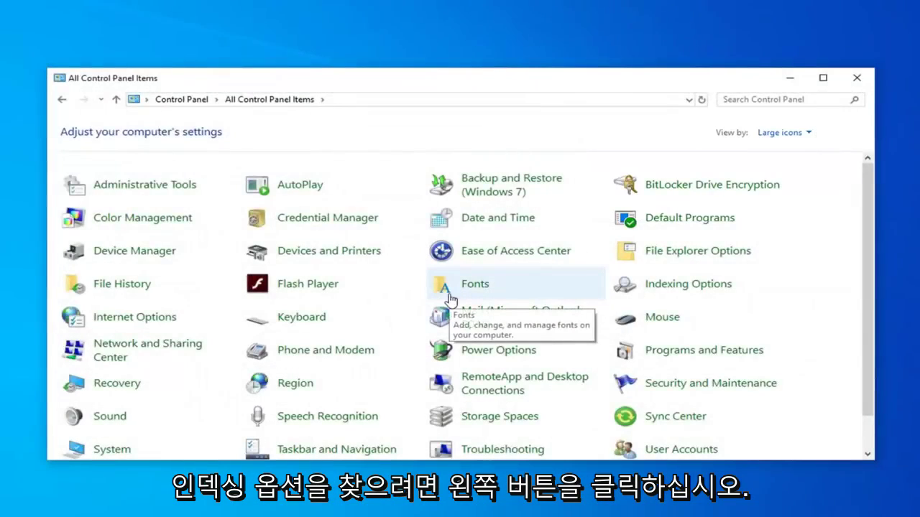
{"action": "left_click", "coordinate": [688, 284]}
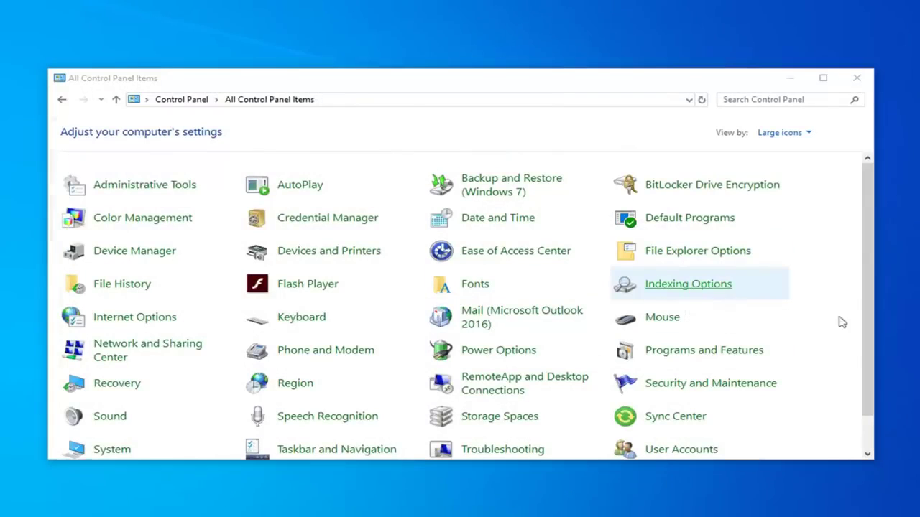
{"action": "left_click_drag", "start_coordinate": [271, 128], "coordinate": [400, 90]}
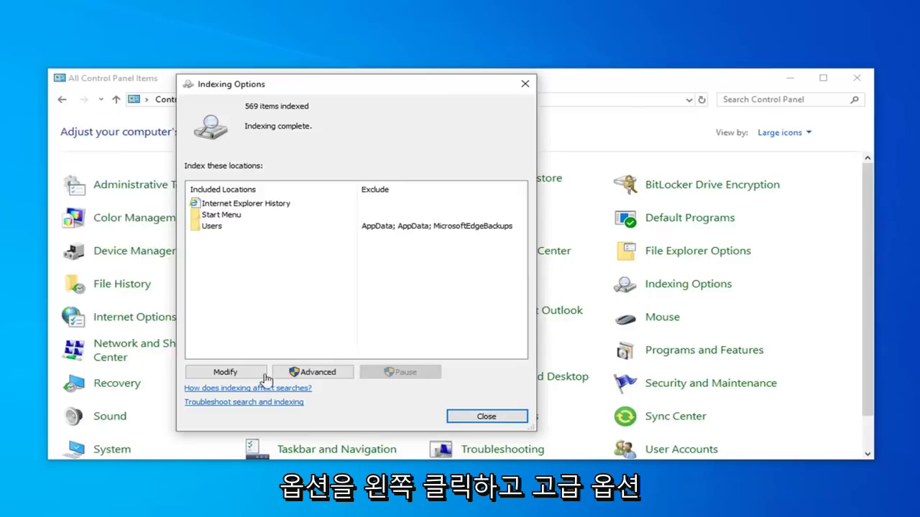
- Delete and rebuild the search index from the advanced indexing options, then close Indexing Options and Control Panel
{"action": "left_click", "coordinate": [314, 373]}
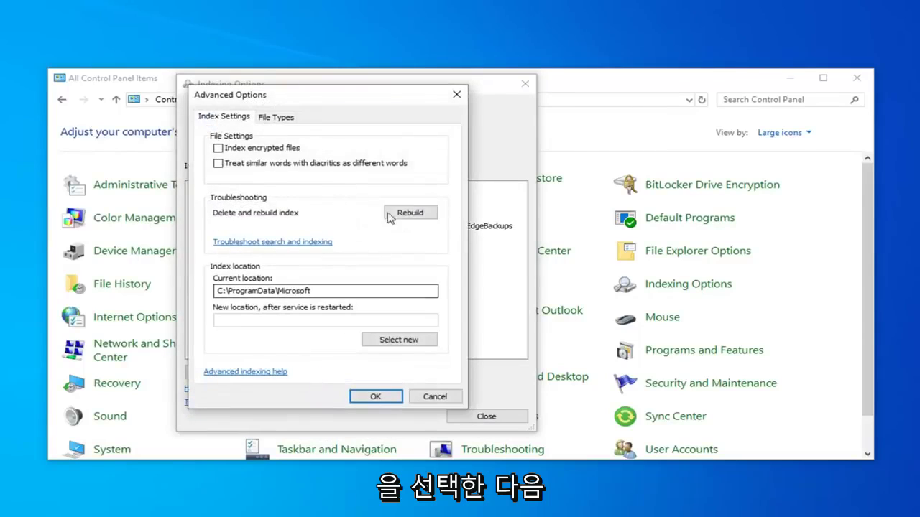
{"action": "left_click", "coordinate": [411, 214]}
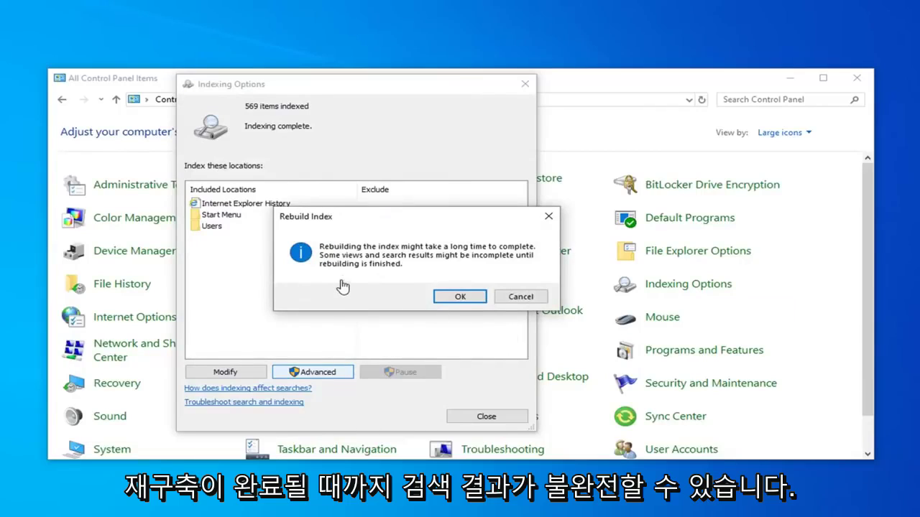
{"action": "left_click", "coordinate": [454, 297]}
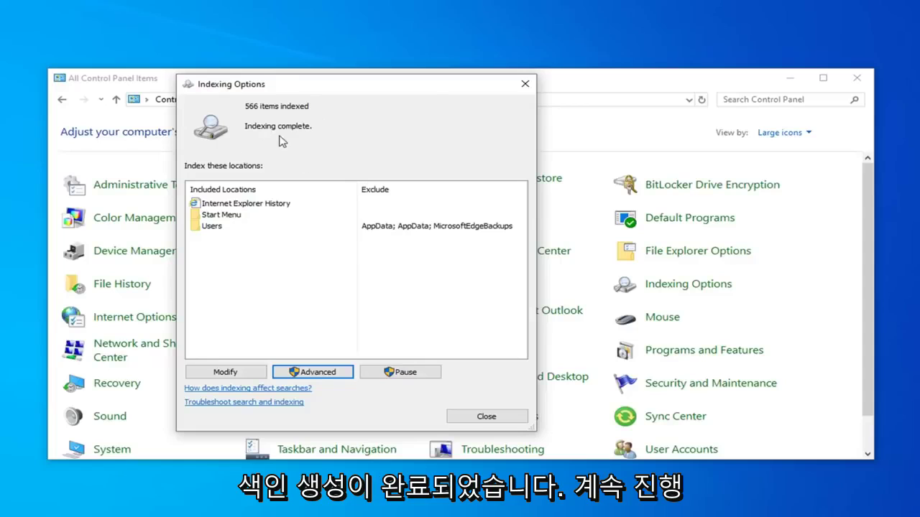
{"action": "left_click", "coordinate": [464, 416]}
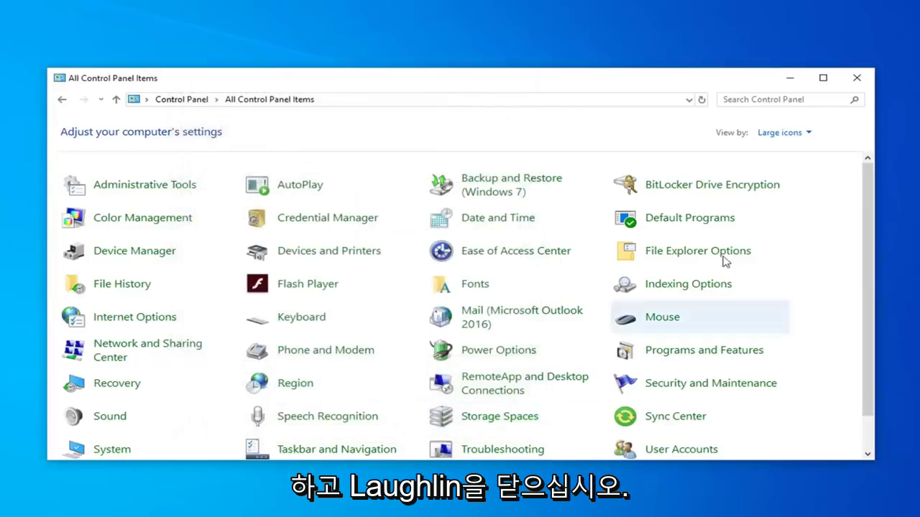
{"action": "left_click", "coordinate": [857, 79]}
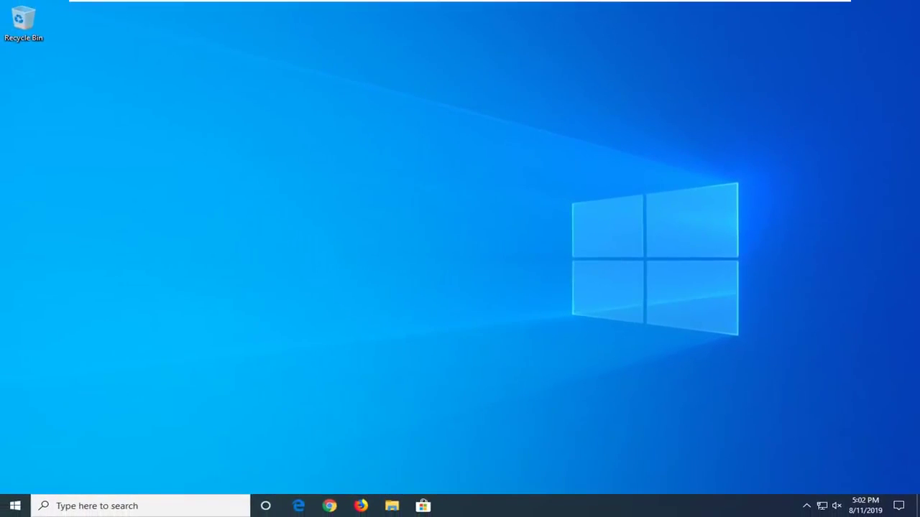
- Open Windows PowerShell as administrator, allow it to make changes and move its window toward the middle of the desktop
{"action": "right_click", "coordinate": [5, 510]}
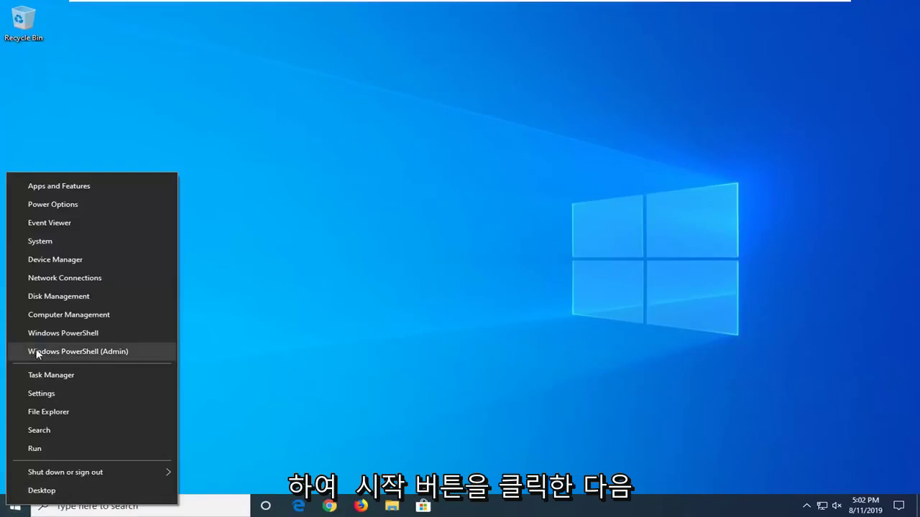
{"action": "left_click", "coordinate": [108, 352]}
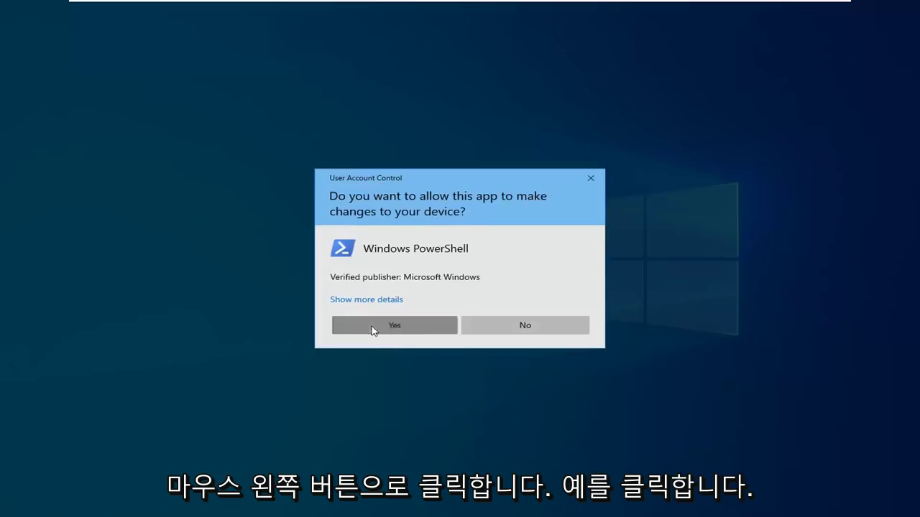
{"action": "left_click", "coordinate": [374, 328]}
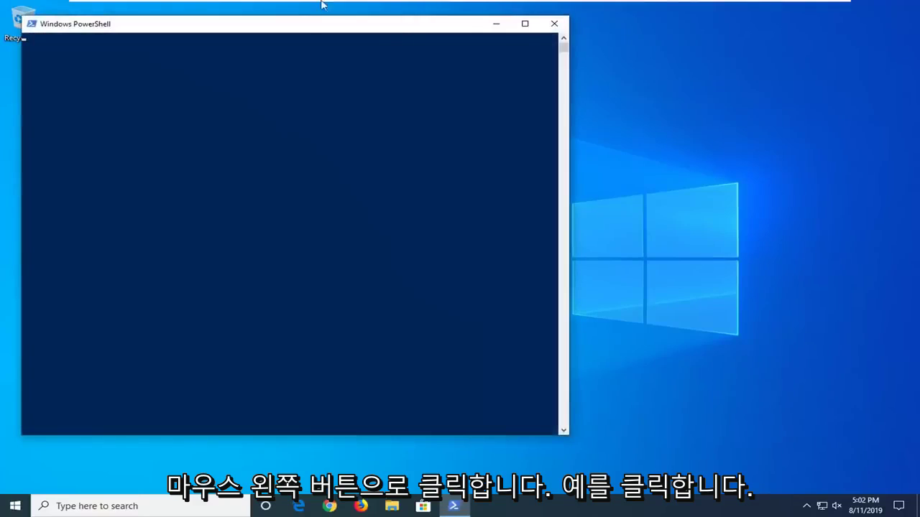
{"action": "left_click_drag", "start_coordinate": [295, 19], "coordinate": [431, 51]}
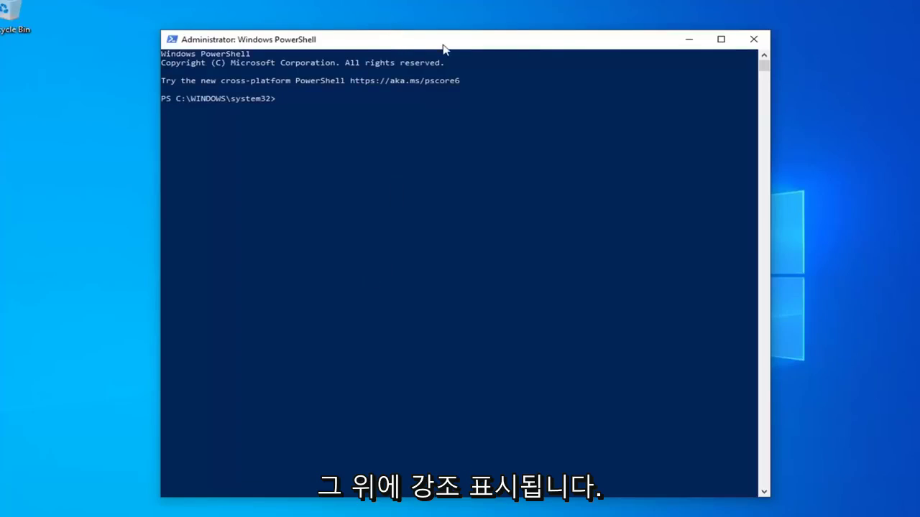
- Paste and run the copied command "PowerShell -ExecutionPolicy Unrestricted" in the administrator PowerShell window
{"action": "right_click", "coordinate": [504, 40]}
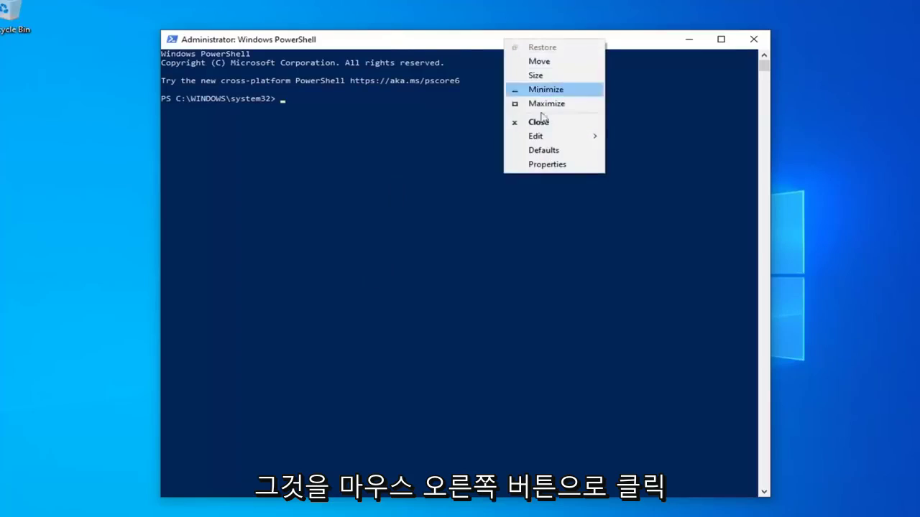
{"action": "left_click", "coordinate": [550, 138]}
{"action": "left_click", "coordinate": [627, 164]}
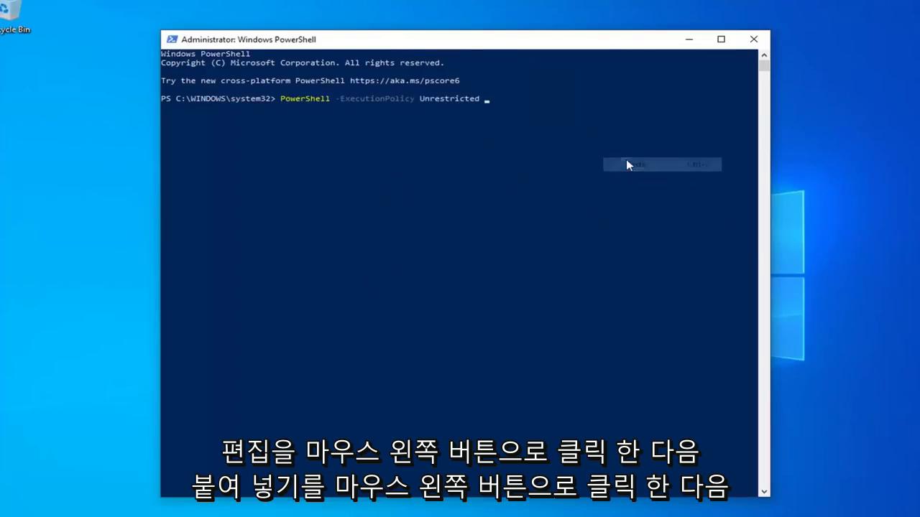
{"action": "key", "text": "Return"}
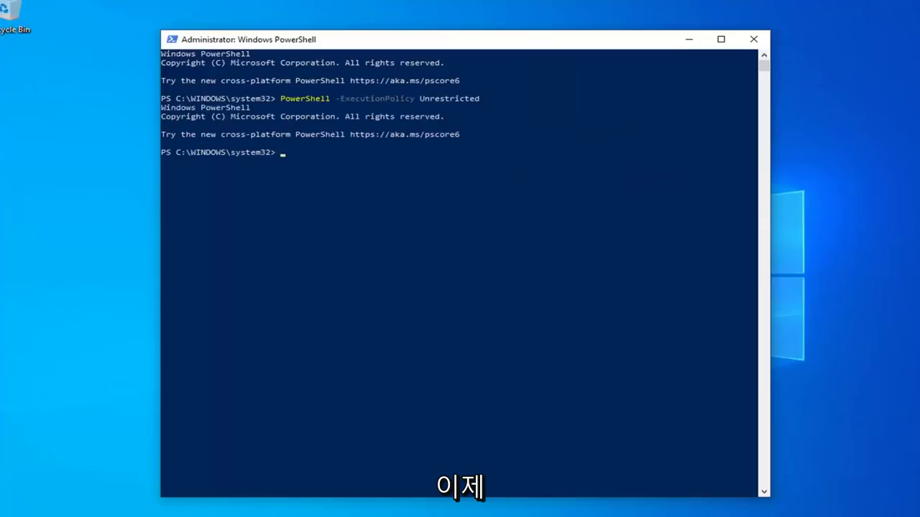
- Paste and run the copied command `Get-AppXPackage -AllUsers |Where-Object {$_.InstallLocation -like "*SystemApps*"} | Foreach {Add-AppxPackage -DisableDevelopmentMode -Register "$($_.InstallLocation)\AppXManifest.xml"}`
{"action": "right_click", "coordinate": [402, 39]}
{"action": "mouse_move", "coordinate": [431, 132]}
{"action": "left_click", "coordinate": [532, 161]}
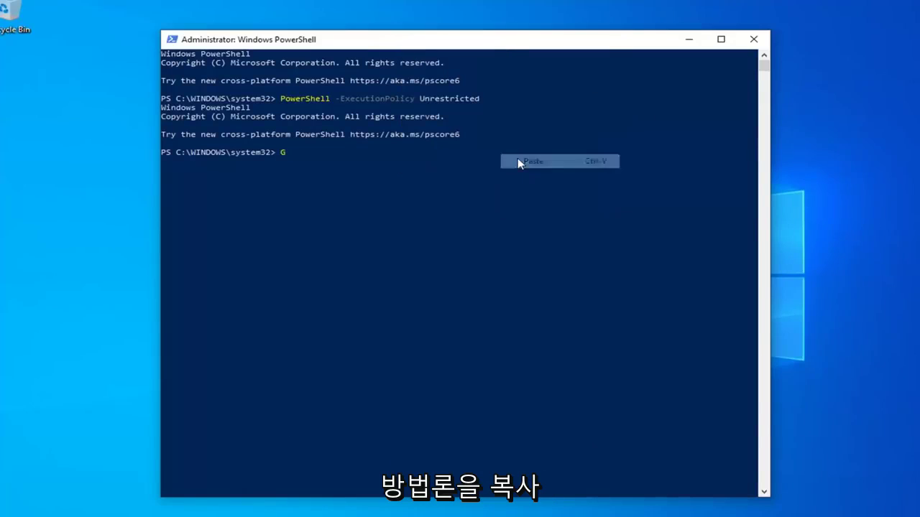
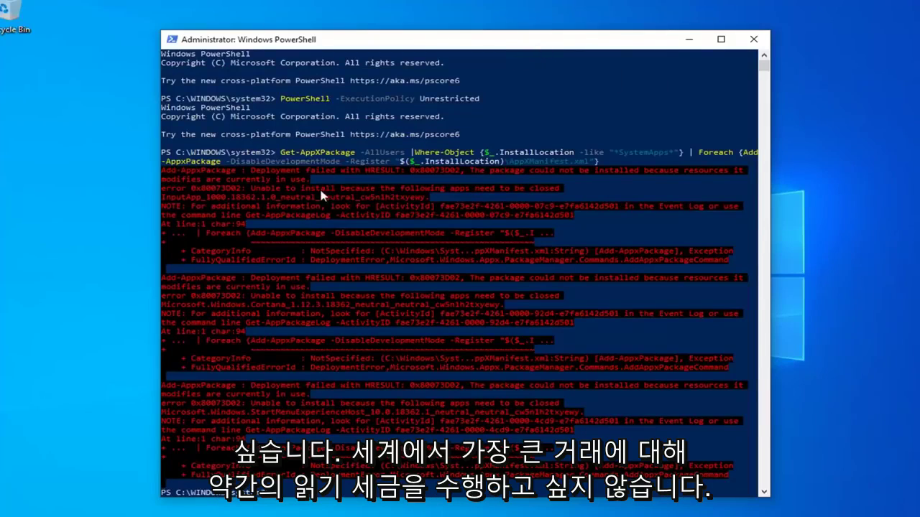
- Run the command `$manifest = (Get-AppxPackage Microsoft.WindowsStore).InstallLocation + '\AppxManifest.xml' ; Add-AppxPackage -DisableDevelopmentMode -Register $manifest` in the administrator PowerShell window
{"action": "scroll", "coordinate": [339, 289], "scroll_direction": "down", "scroll_amount": 3}
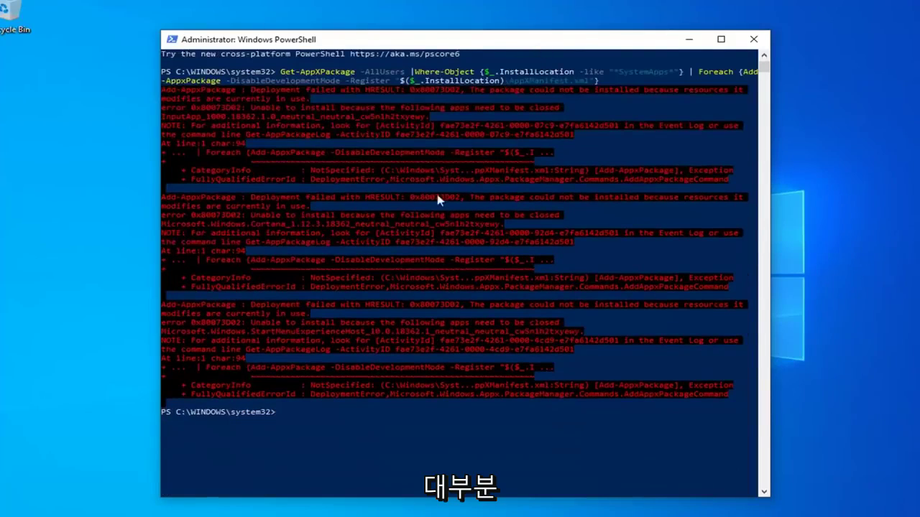
{"action": "scroll", "coordinate": [436, 191], "scroll_direction": "up", "scroll_amount": 3}
{"action": "scroll", "coordinate": [310, 182], "scroll_direction": "down", "scroll_amount": 3}
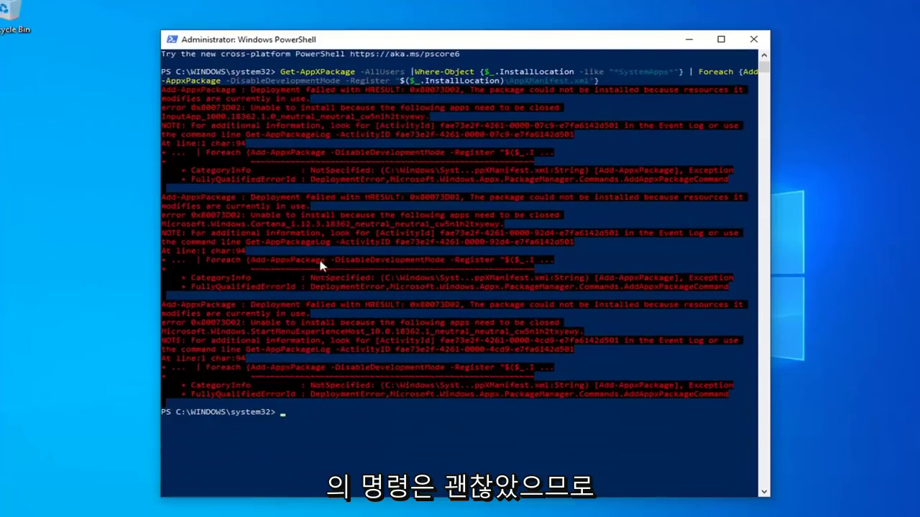
{"action": "type", "text": "$manifest = (Get-AppxPackage Microsoft.WindowsStore).InstallLocation + '\\AppxManifest.xml' ; Add-AppxPackage -DisableDevelopmentMode -Register $manifest"}
{"action": "key", "text": "Return"}
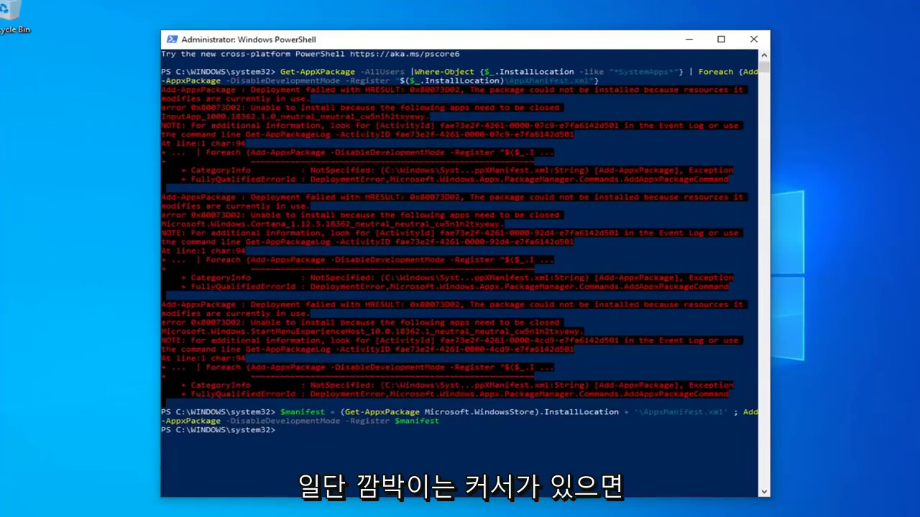
- Paste and run the copied command "C:\Windows\System32\ctfmon.exe", then close the administrator PowerShell window
{"action": "right_click", "coordinate": [439, 43]}
{"action": "mouse_move", "coordinate": [474, 141]}
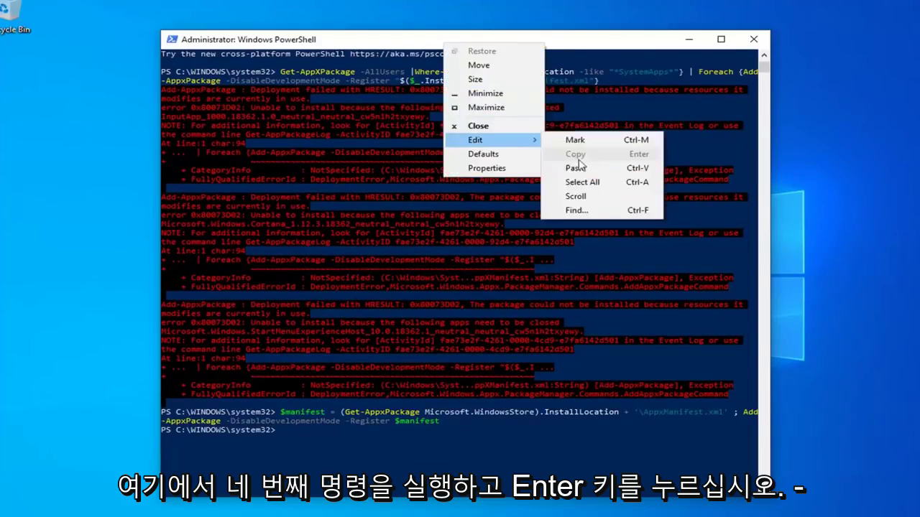
{"action": "left_click", "coordinate": [575, 168]}
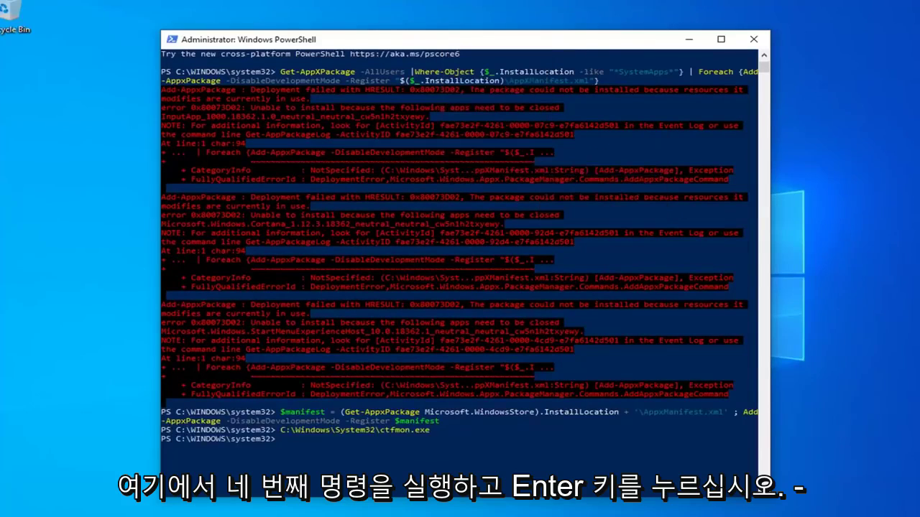
{"action": "left_click", "coordinate": [753, 39]}
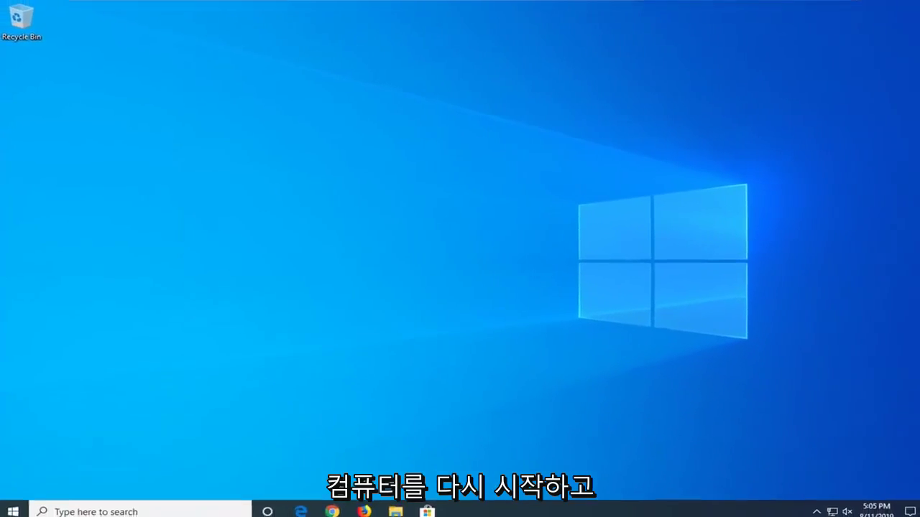